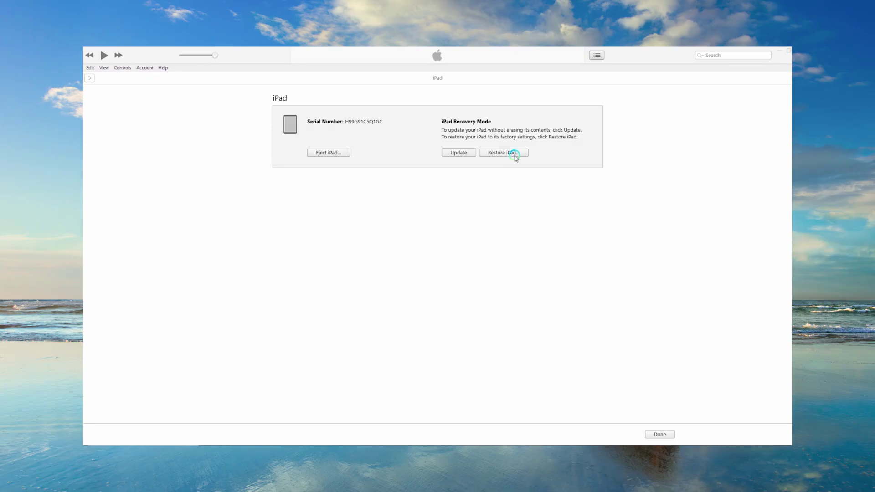
Step: Restore the iPad to factory settings in iTunes, accepting the update and starting the software download
left_click(509, 154)
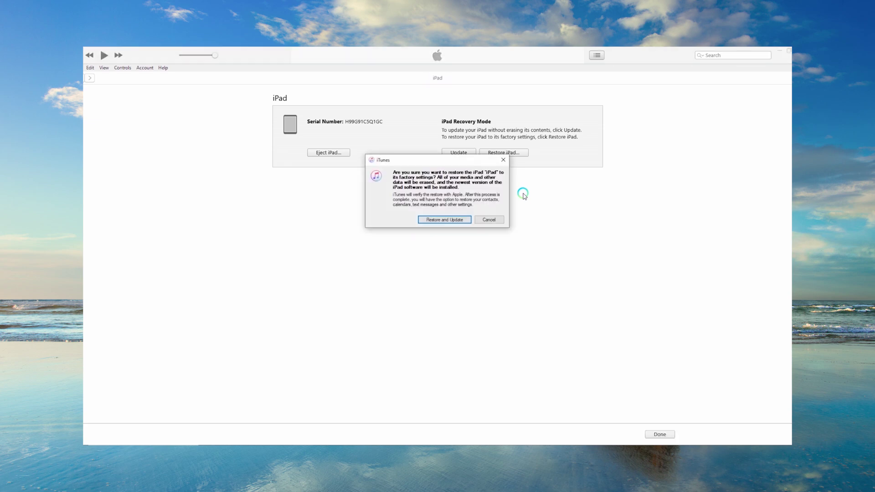
left_click(454, 220)
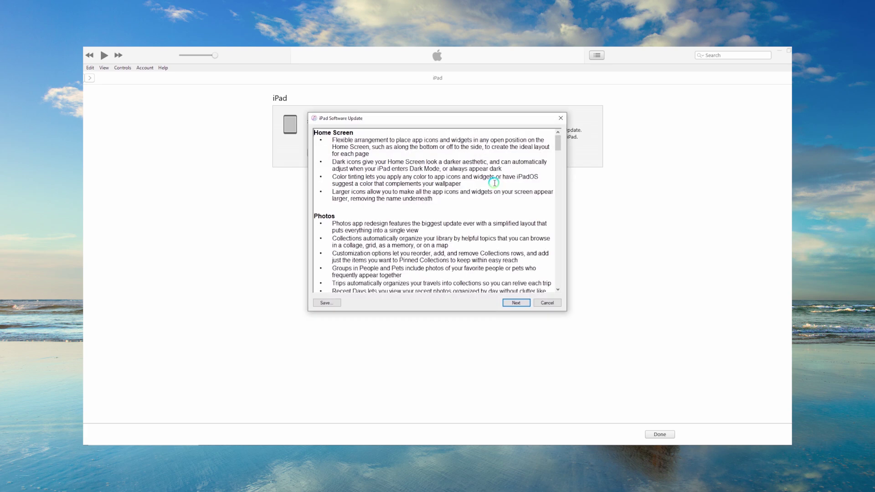
left_click(515, 302)
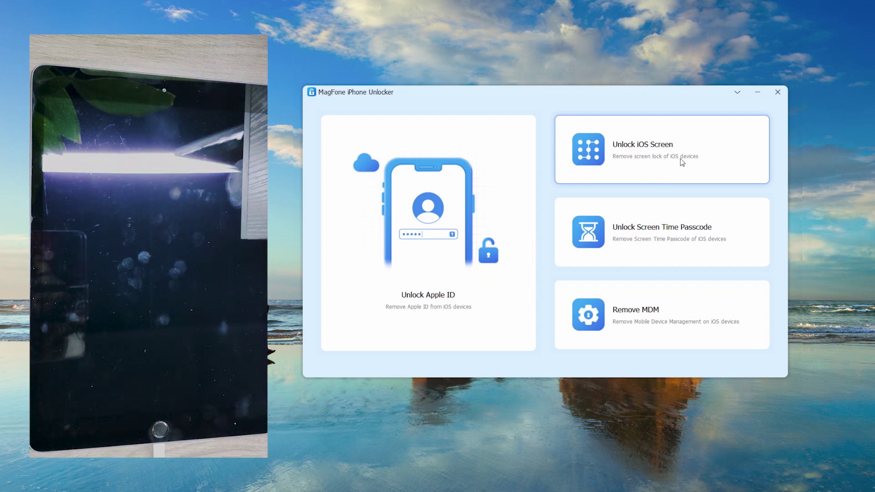
Step: Choose Unlock iOS Screen and start the screen-unlock process
left_click(681, 161)
left_click(614, 220)
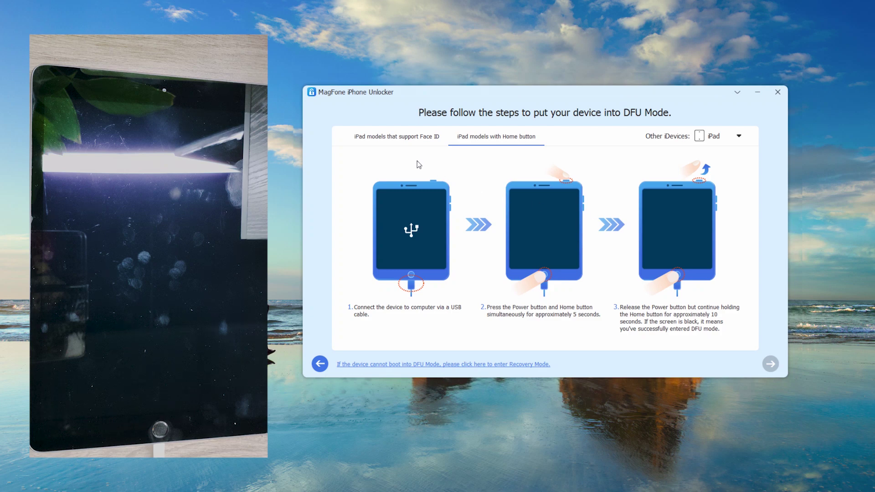
Step: Keep iPad as the device type, review the Home button DFU steps, and continue to firmware download
left_click(723, 138)
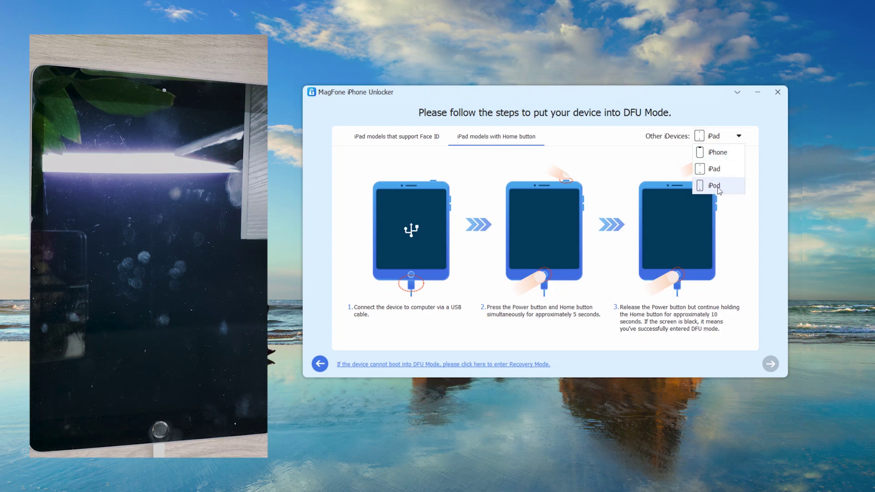
left_click(715, 139)
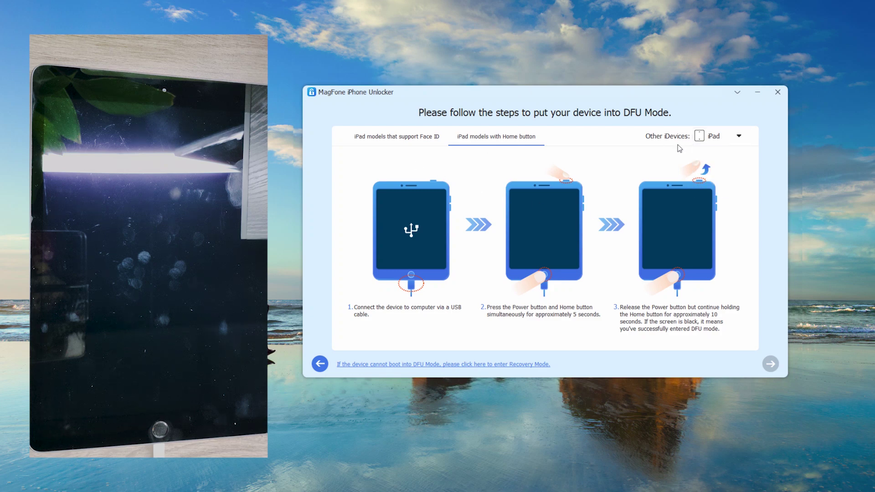
left_click(384, 139)
left_click(498, 139)
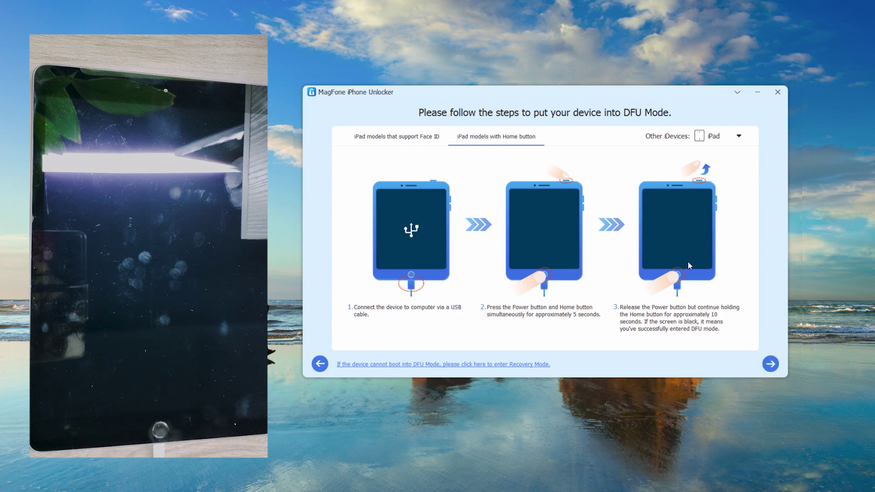
left_click(771, 363)
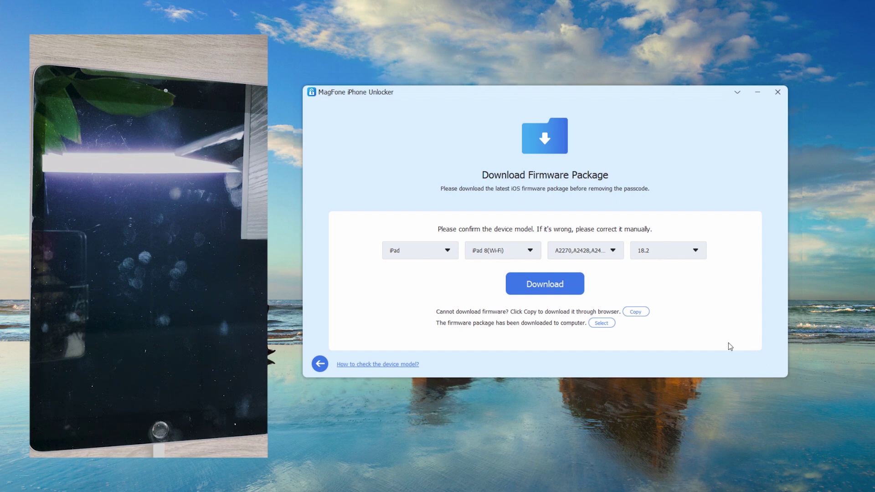
Step: Download the iPadOS 18.2 firmware for the iPad 8 (Wi-Fi)
left_click(545, 283)
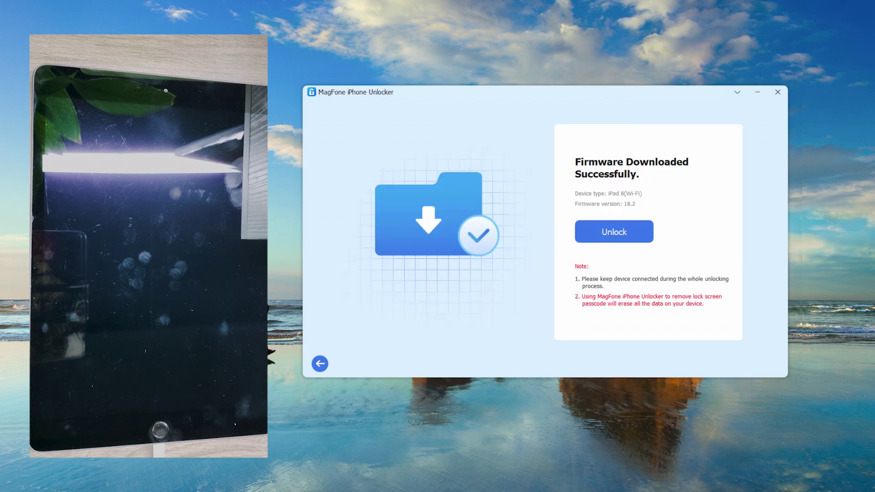
Step: Unlock the iPad's screen passcode, accept the data-erase warning, and finish with Done
left_click(614, 232)
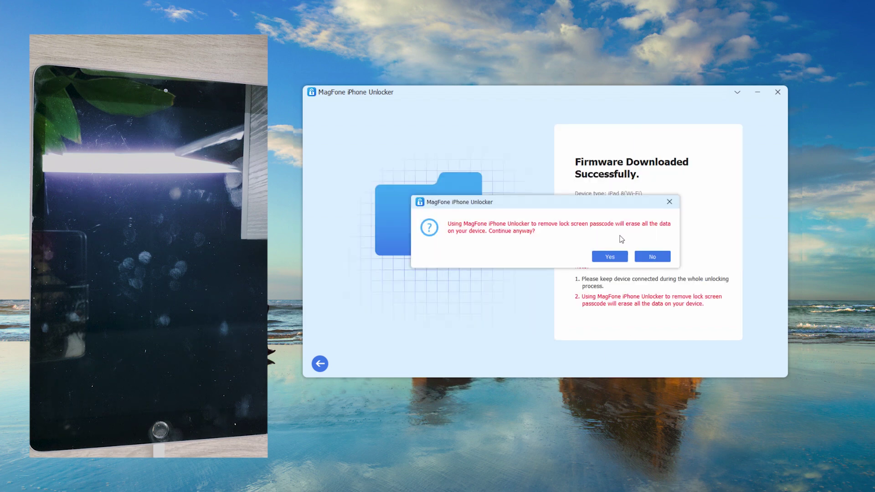
left_click(610, 256)
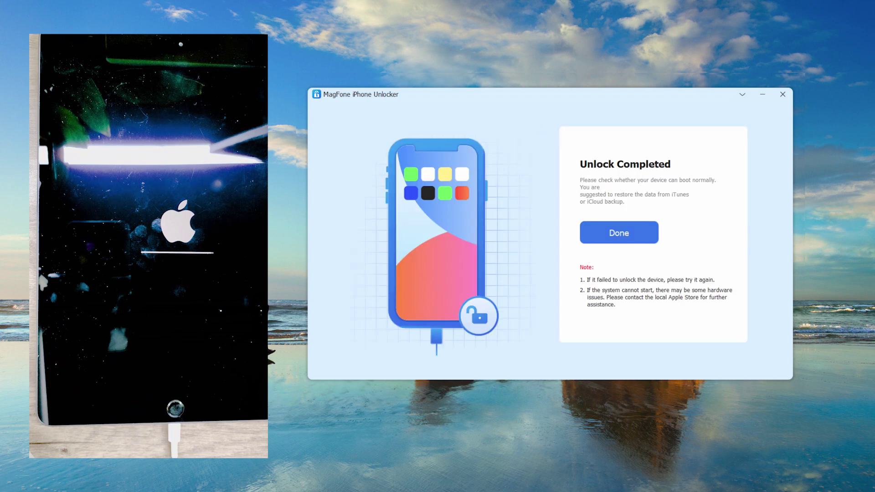
left_click(622, 235)
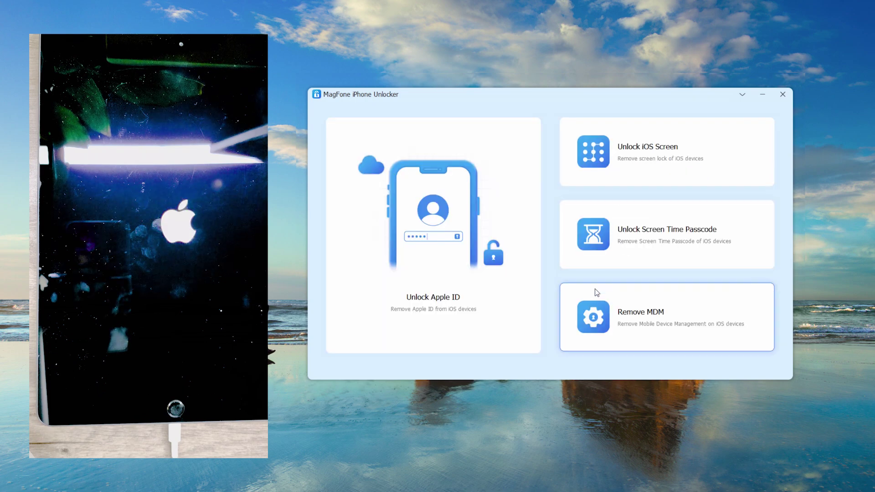